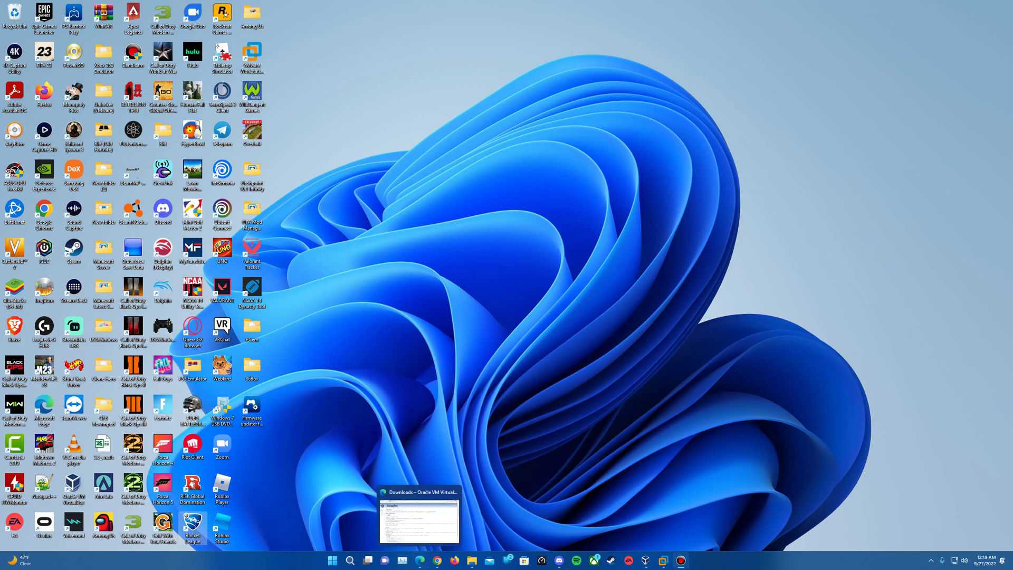
# Step: Switch to Edge and review the VirtualBox download page and the Internet Archive page offering the Windows Home Server 2011 ISO
pyautogui.click(425, 563)
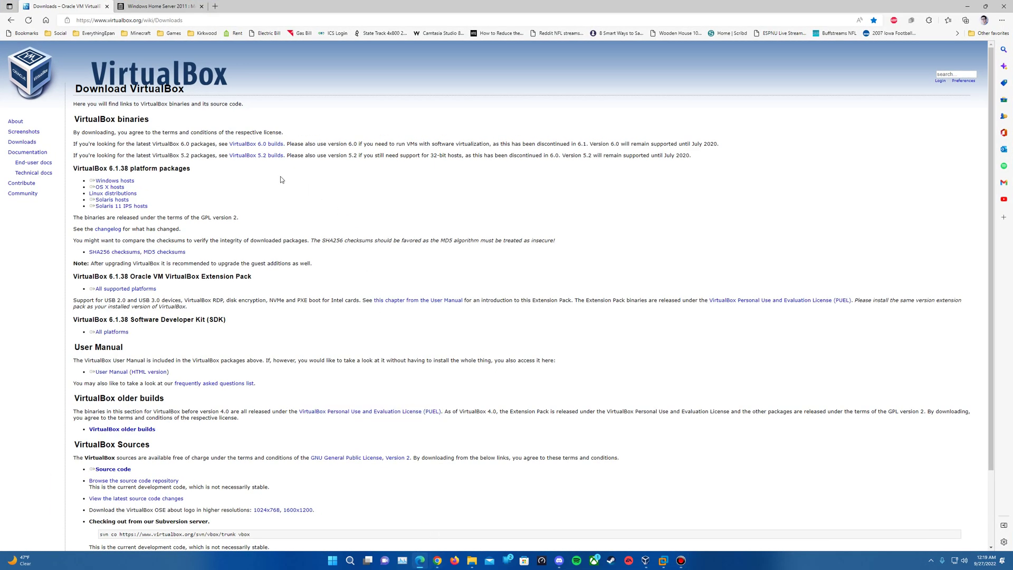
pyautogui.click(116, 181)
pyautogui.click(141, 6)
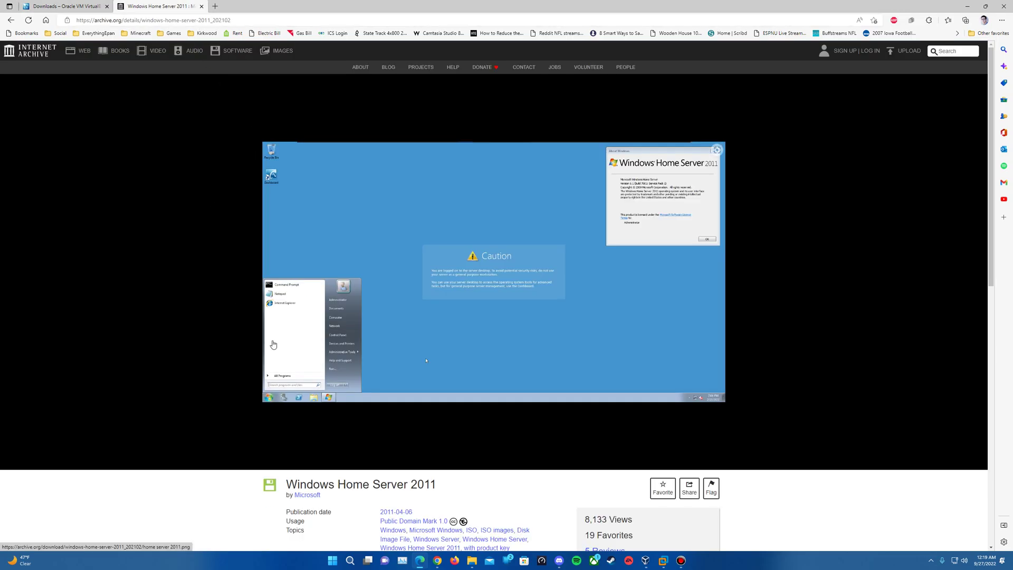
pyautogui.scroll(-2, 226, 277)
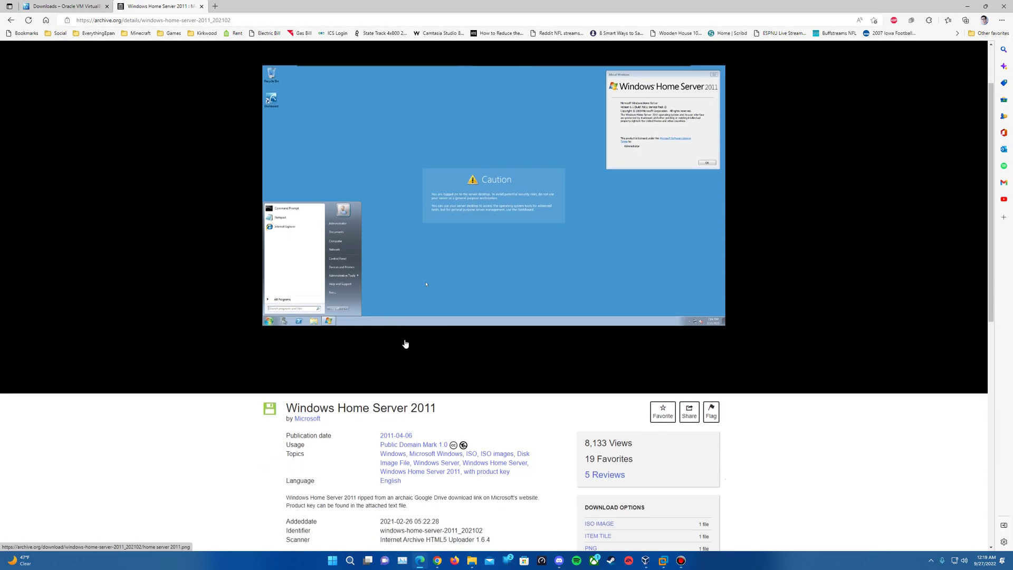
pyautogui.scroll(-3, 454, 416)
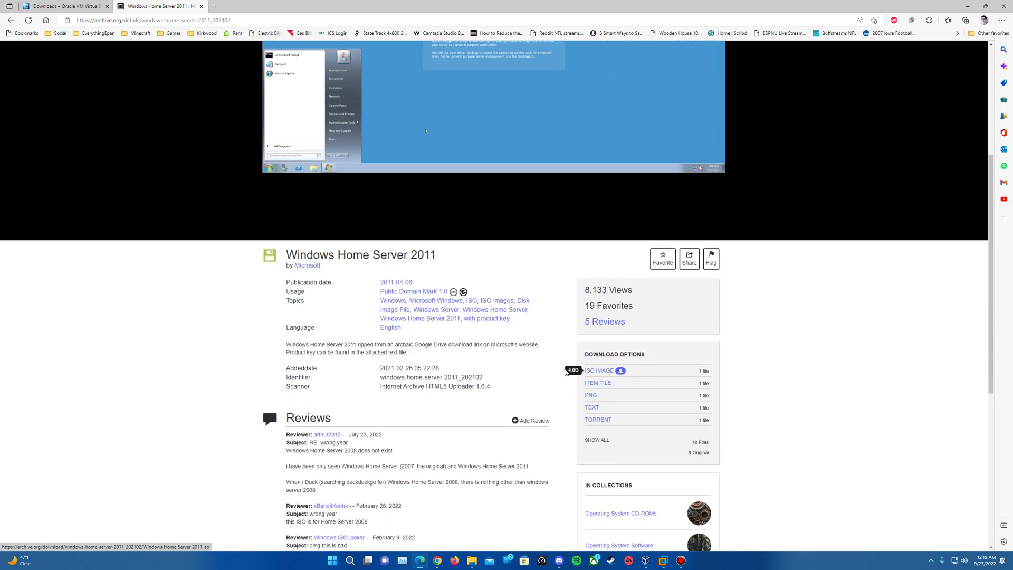
pyautogui.scroll(-4, 495, 384)
pyautogui.scroll(-2, 494, 385)
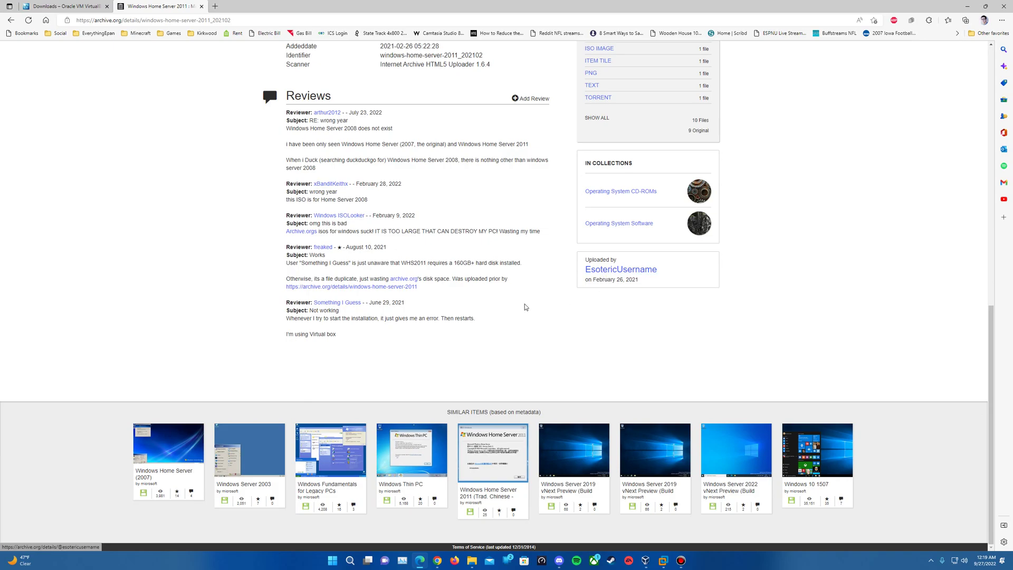
pyautogui.scroll(12, 524, 307)
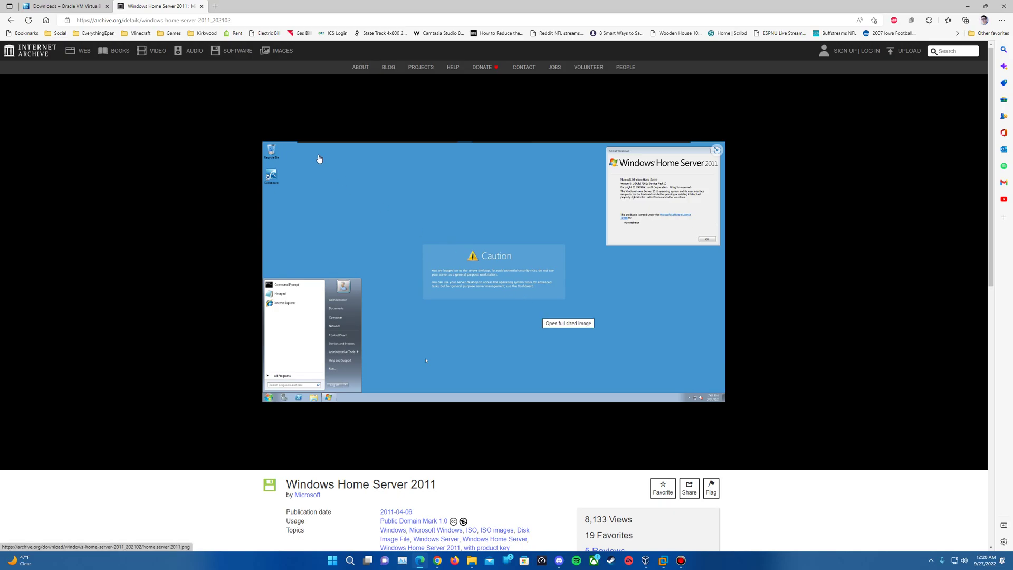
pyautogui.scroll(-1, 399, 424)
pyautogui.scroll(1, 401, 425)
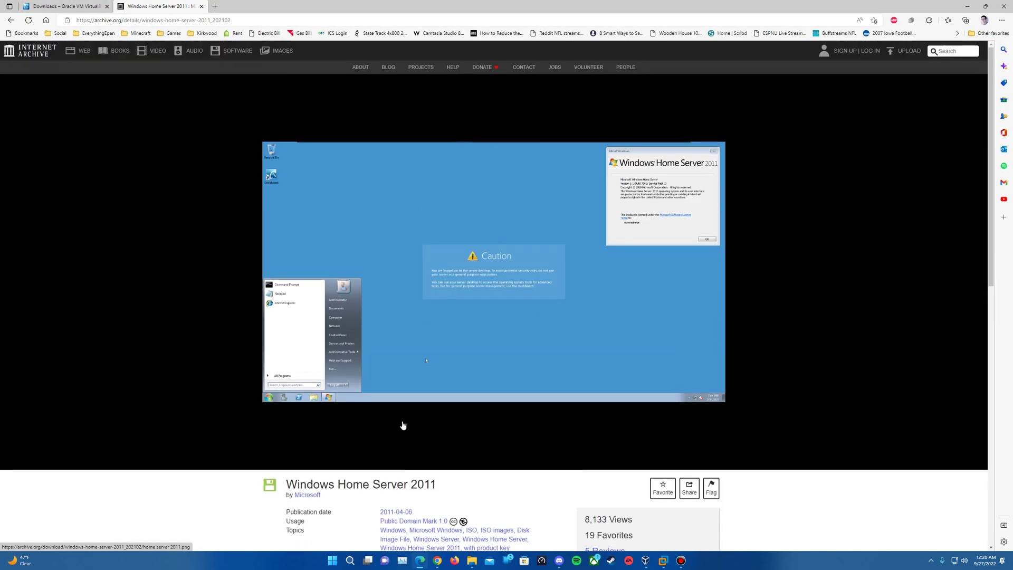
pyautogui.click(63, 4)
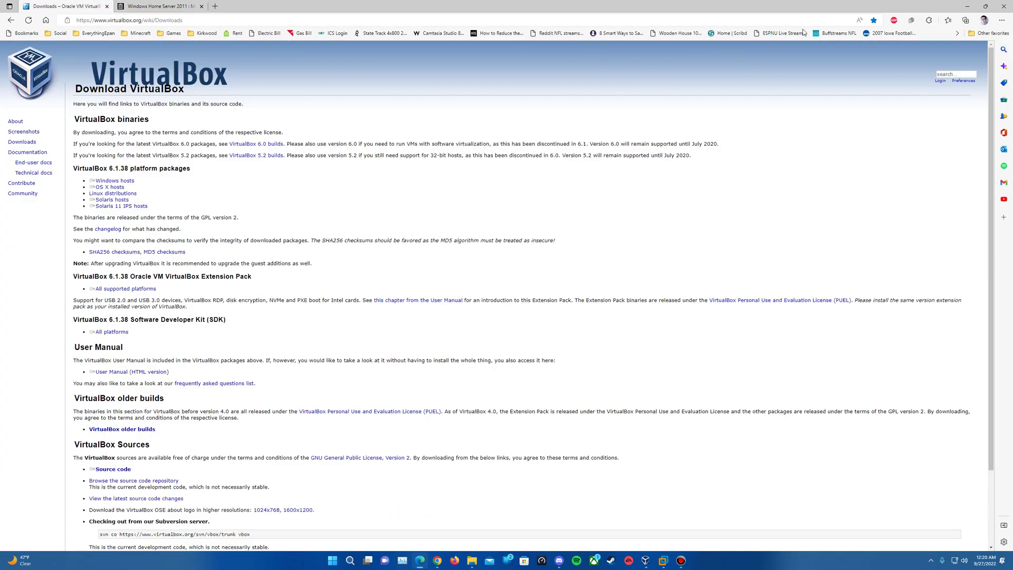
pyautogui.click(964, 6)
# Step: Switch to VirtualBox and begin creating a new virtual machine named Windows Home Server 2011
pyautogui.moveTo(646, 558)
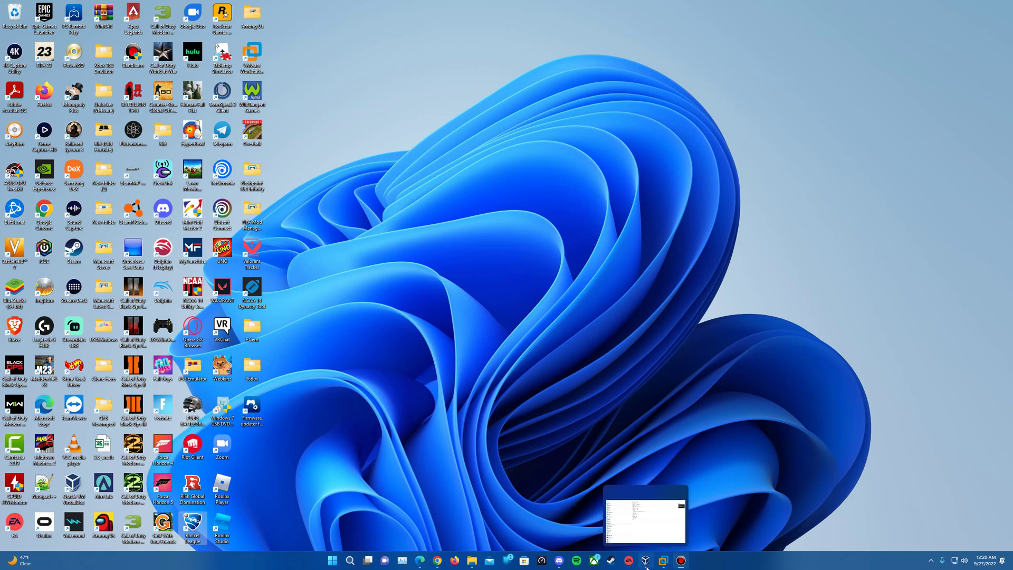
pyautogui.click(645, 514)
pyautogui.scroll(-3, 206, 372)
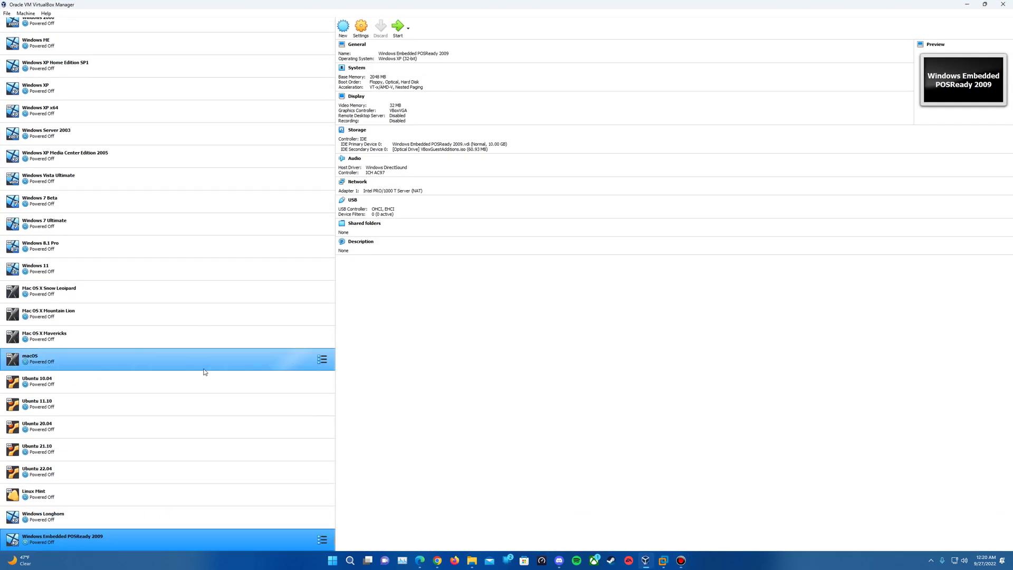
pyautogui.scroll(6, 203, 365)
pyautogui.click(343, 29)
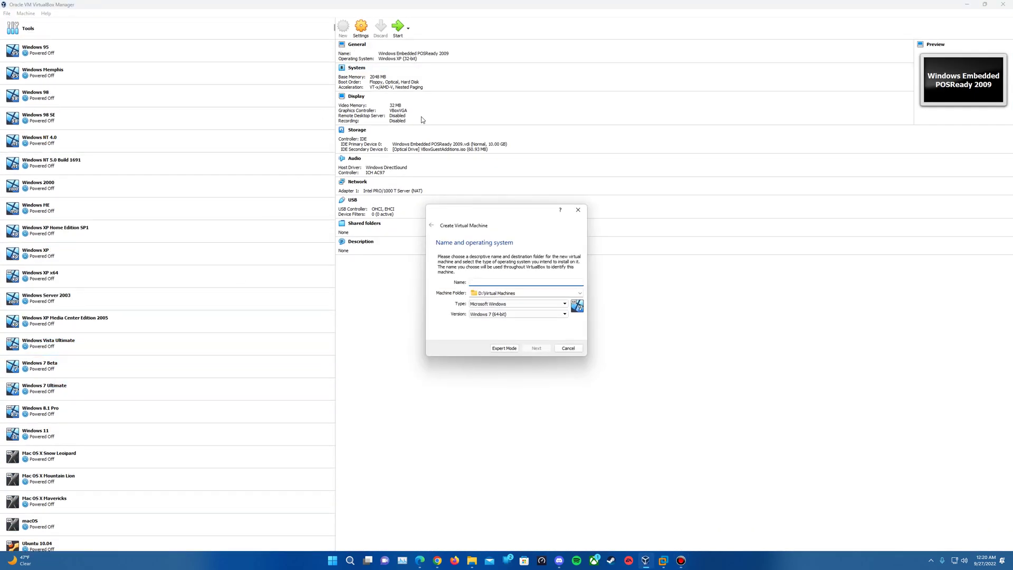
pyautogui.write('Winodws')
pyautogui.press('BackSpace')
pyautogui.press('BackSpace')
pyautogui.press('BackSpace')
pyautogui.write('dows Home Server 2011')
# Step: Set the new machine's version to Windows 7 (64-bit) and its memory size to 4096 MB
pyautogui.click(507, 313)
pyautogui.scroll(-5, 527, 343)
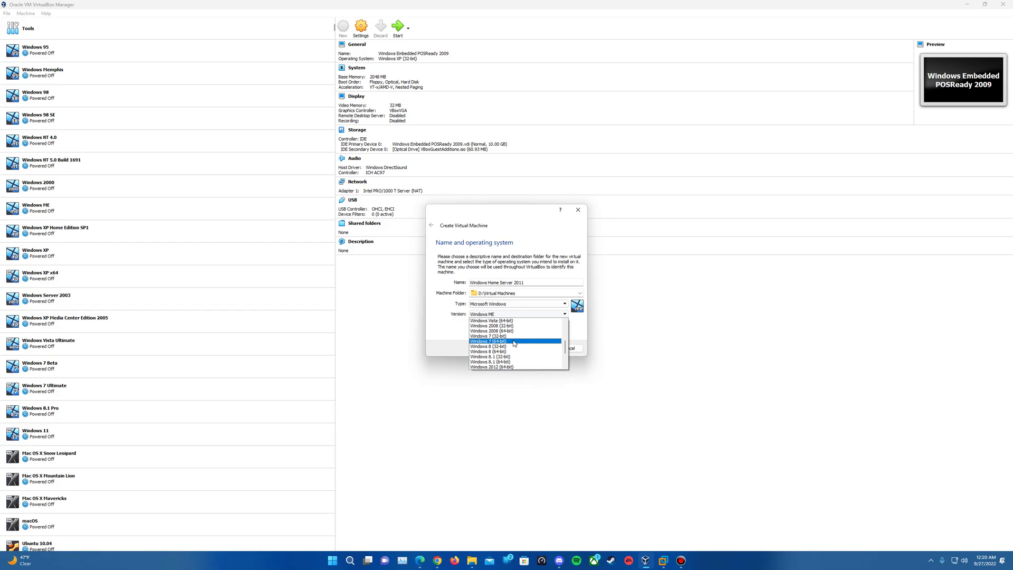
pyautogui.click(514, 342)
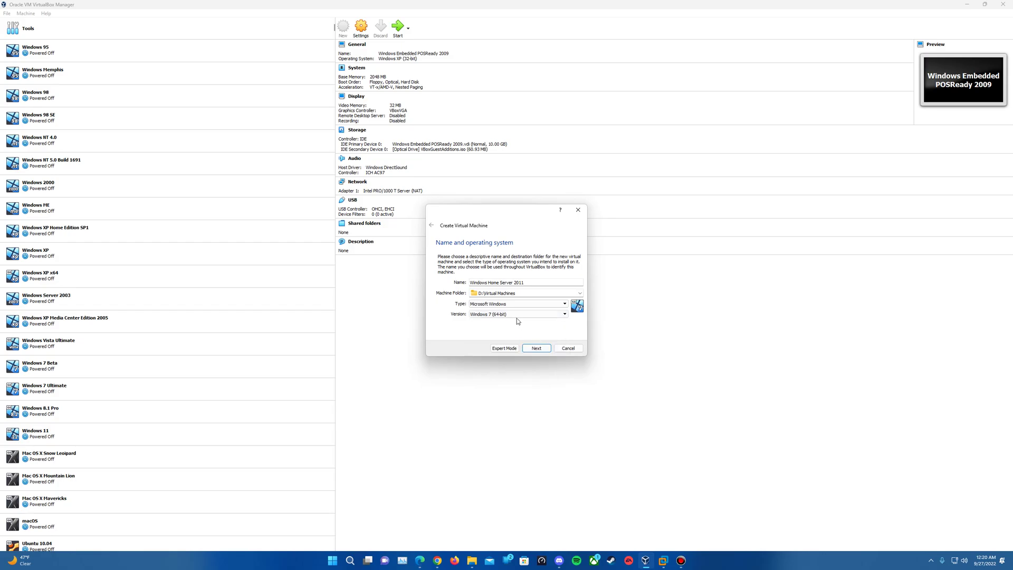
pyautogui.click(535, 349)
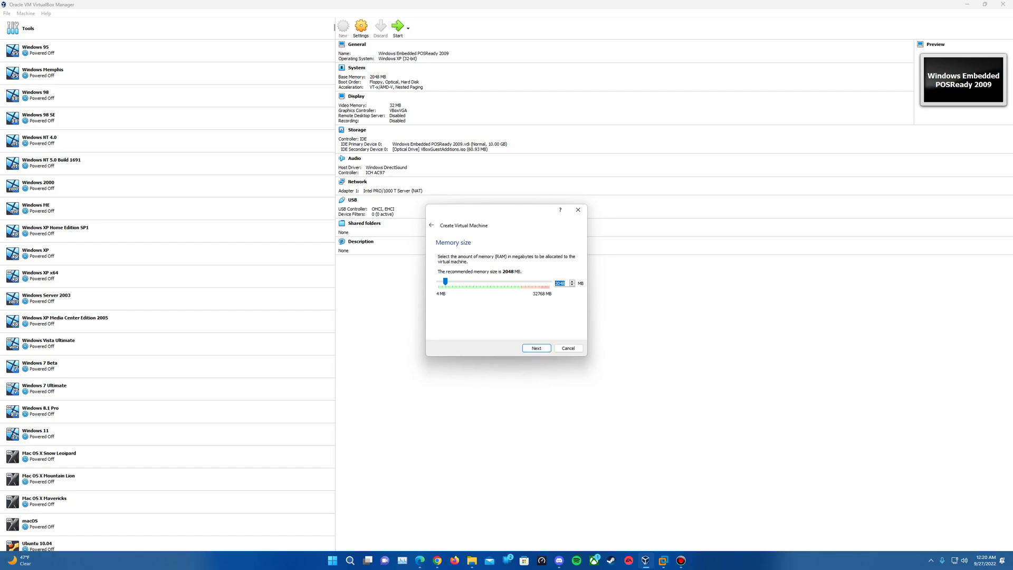
pyautogui.write('4096')
pyautogui.click(538, 348)
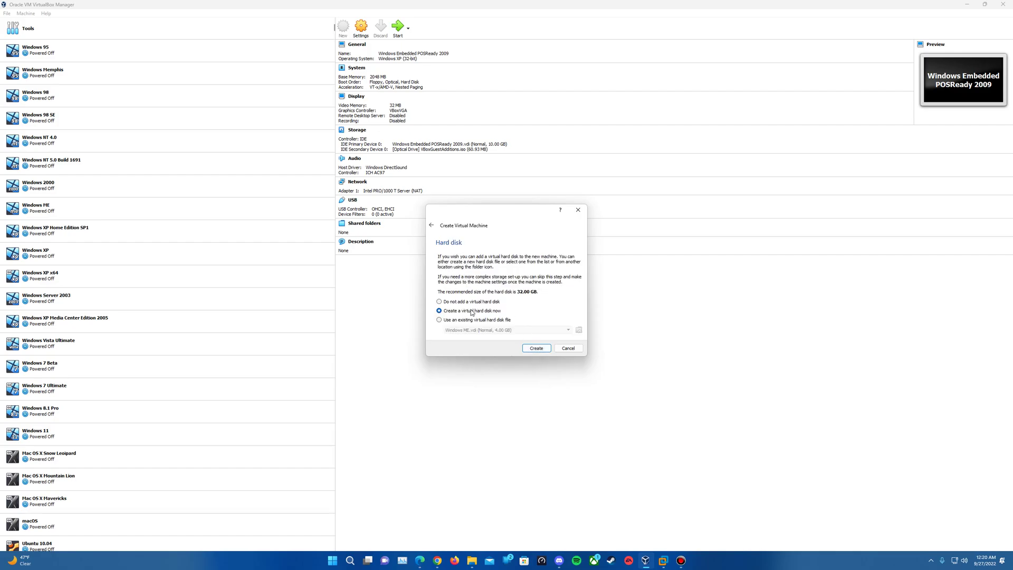
# Step: Create a dynamically allocated VDI virtual hard disk of 160 GB for the new machine
pyautogui.click(535, 348)
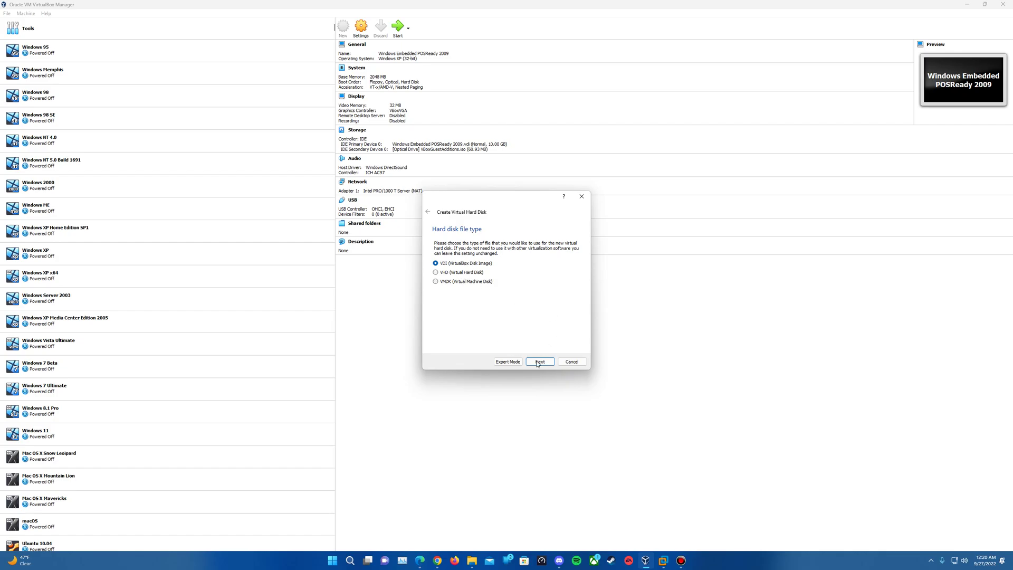
pyautogui.click(543, 364)
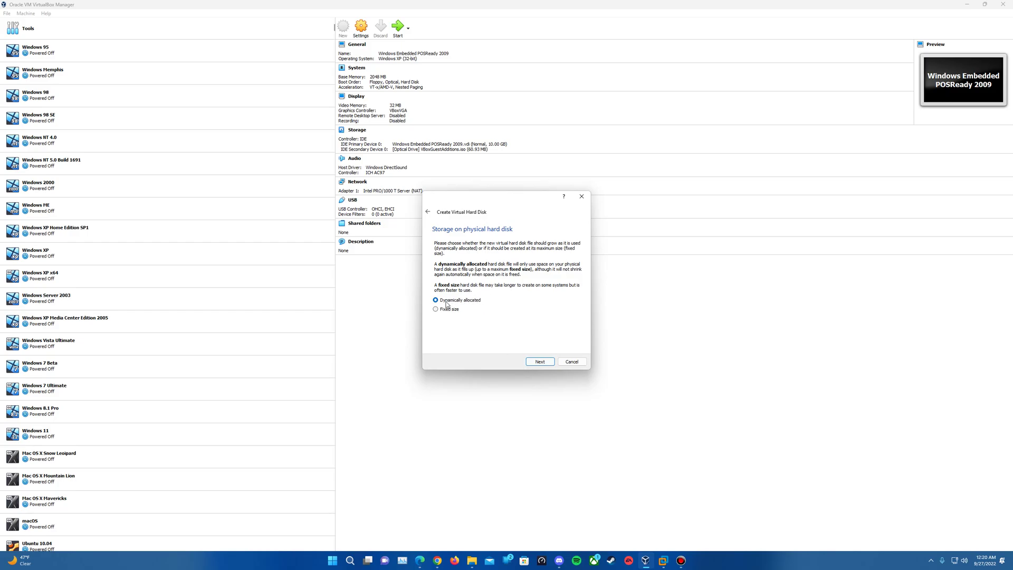
pyautogui.click(544, 364)
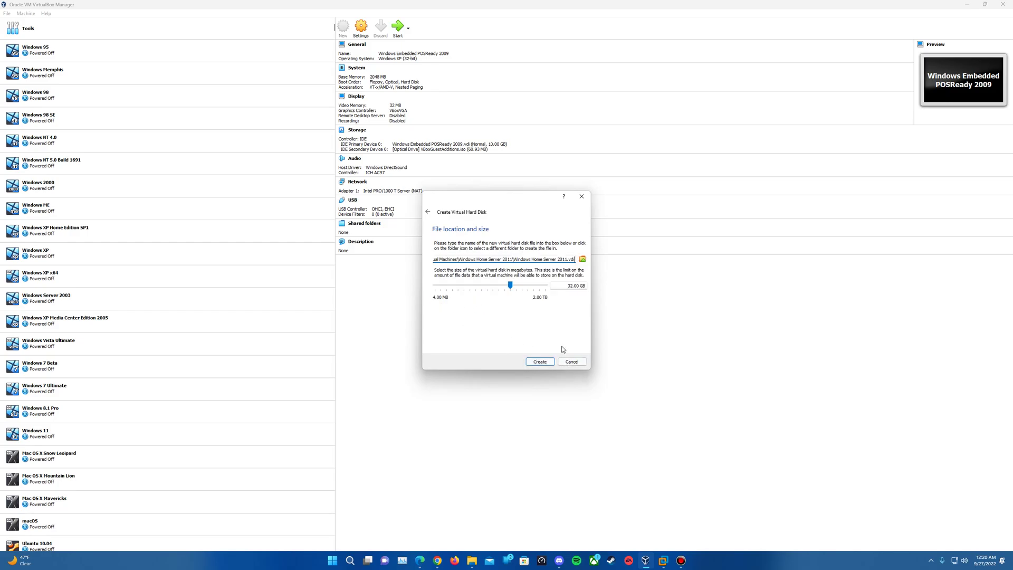
pyautogui.click(563, 286)
pyautogui.press('Delete')
pyautogui.press('Delete')
pyautogui.write('160')
pyautogui.press('Tab')
pyautogui.click(570, 287)
pyautogui.click(540, 362)
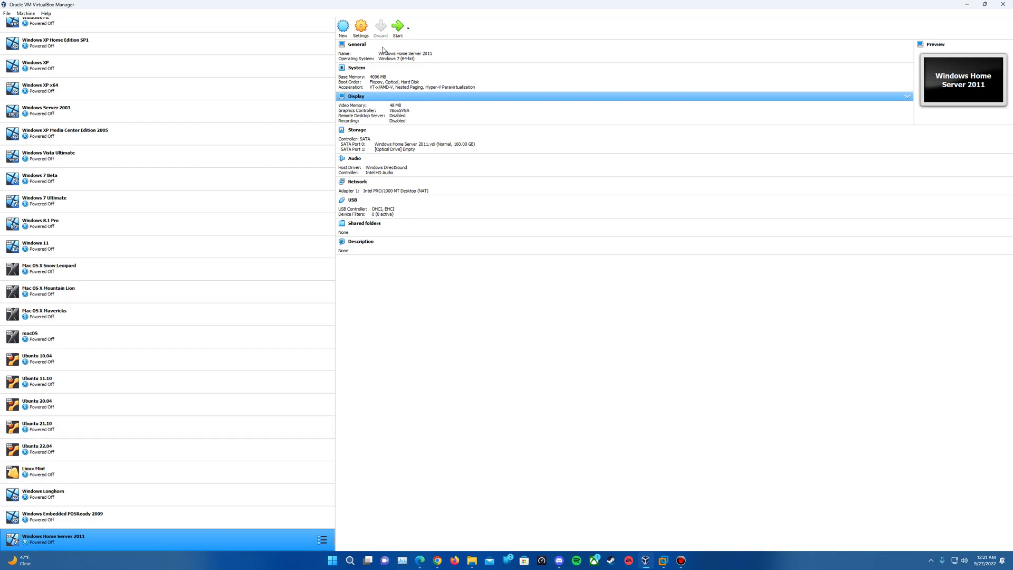
# Step: Attach Windows Home Server 2011.iso to the virtual machine's empty optical drive and save the settings
pyautogui.click(362, 29)
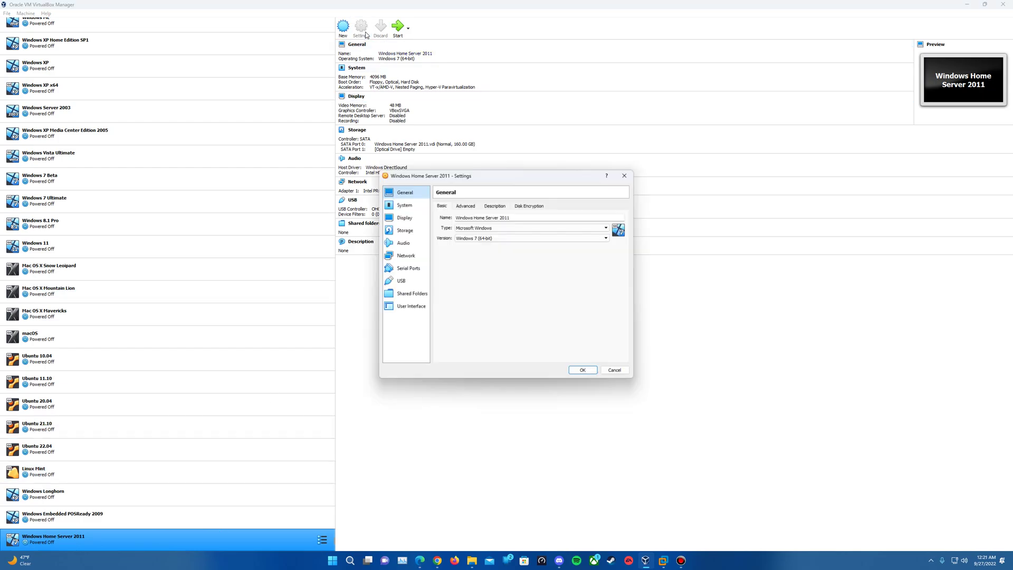
pyautogui.click(415, 234)
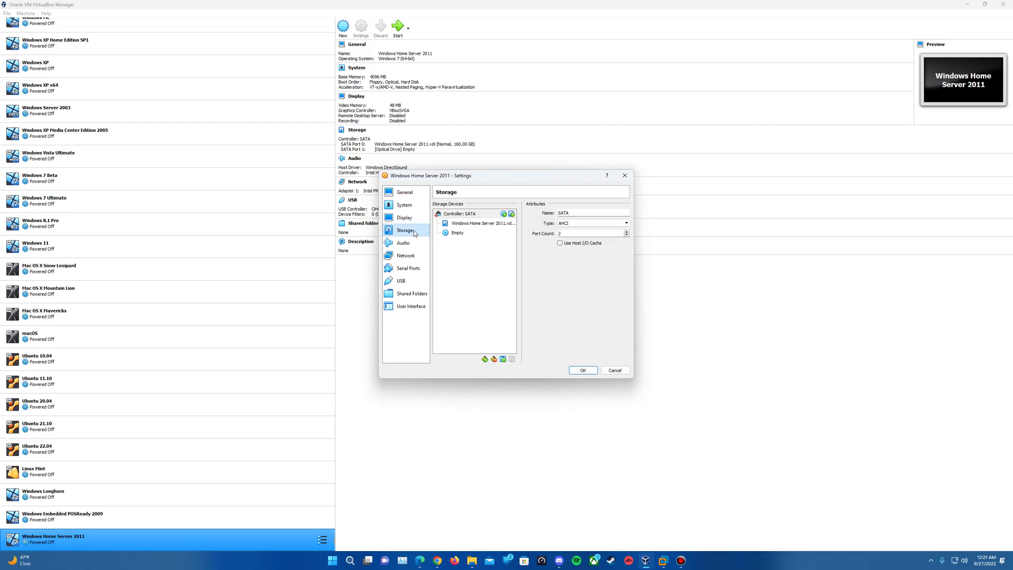
pyautogui.click(475, 237)
pyautogui.click(626, 214)
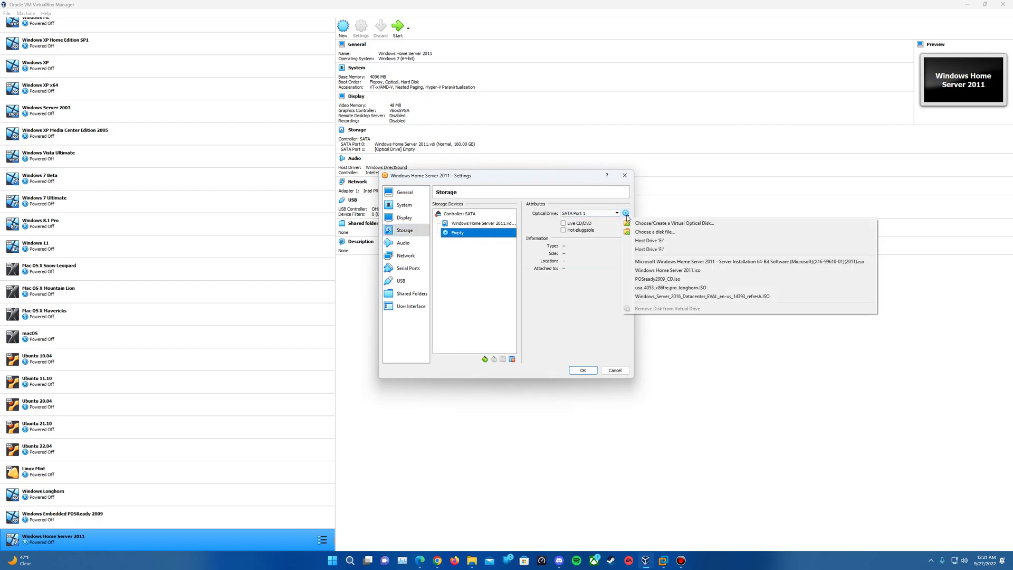
pyautogui.click(664, 232)
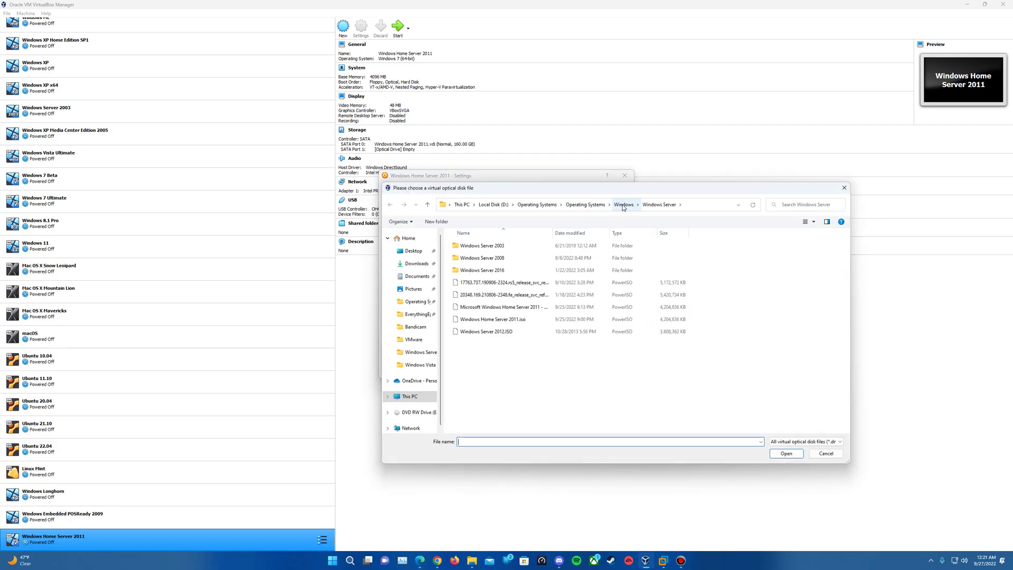
pyautogui.doubleClick(509, 318)
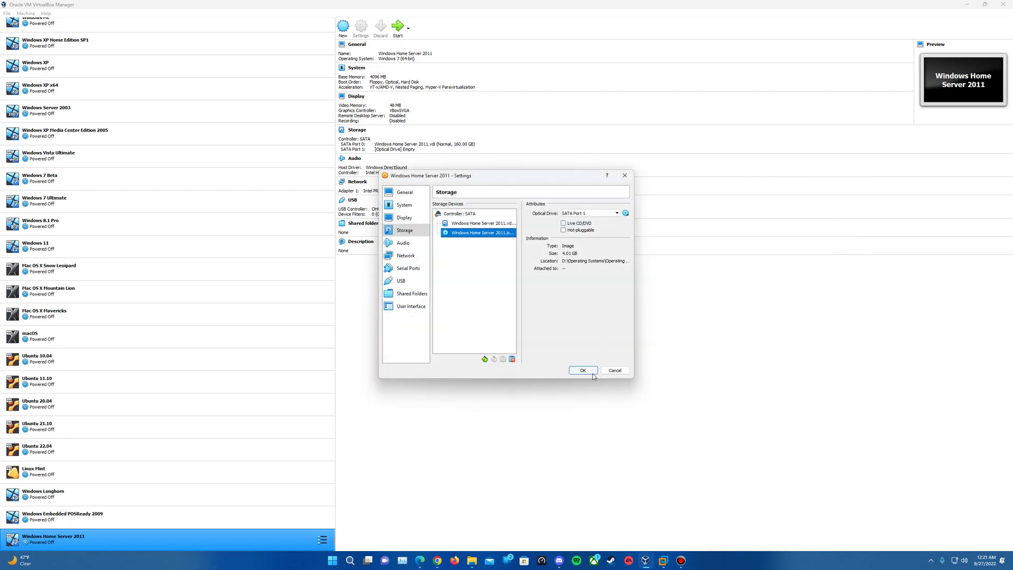
pyautogui.click(583, 370)
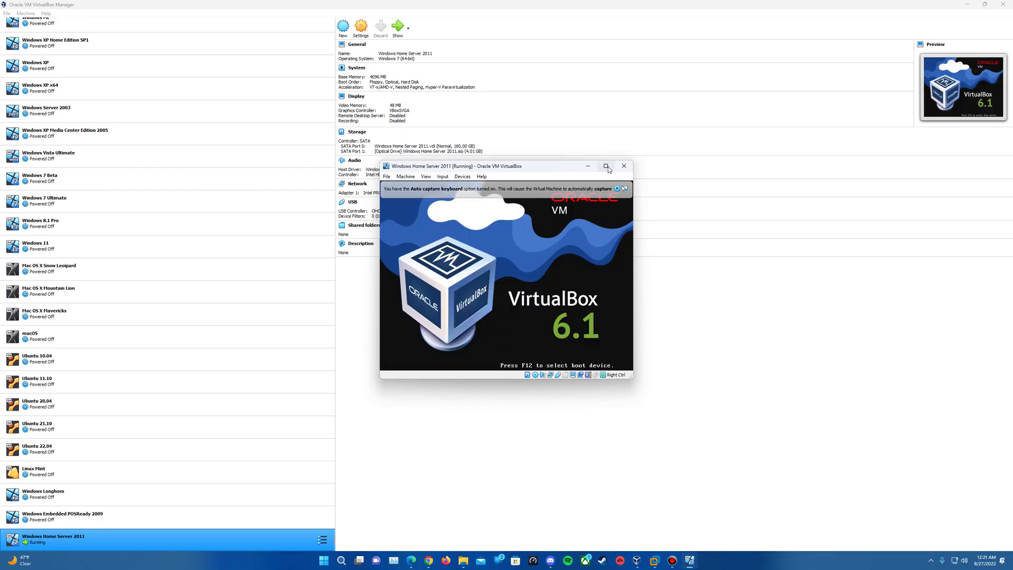
# Step: Maximize the virtual machine window and start a new Windows installation on Disk 0, accepting deletion of all its files
pyautogui.click(606, 166)
pyautogui.click(996, 26)
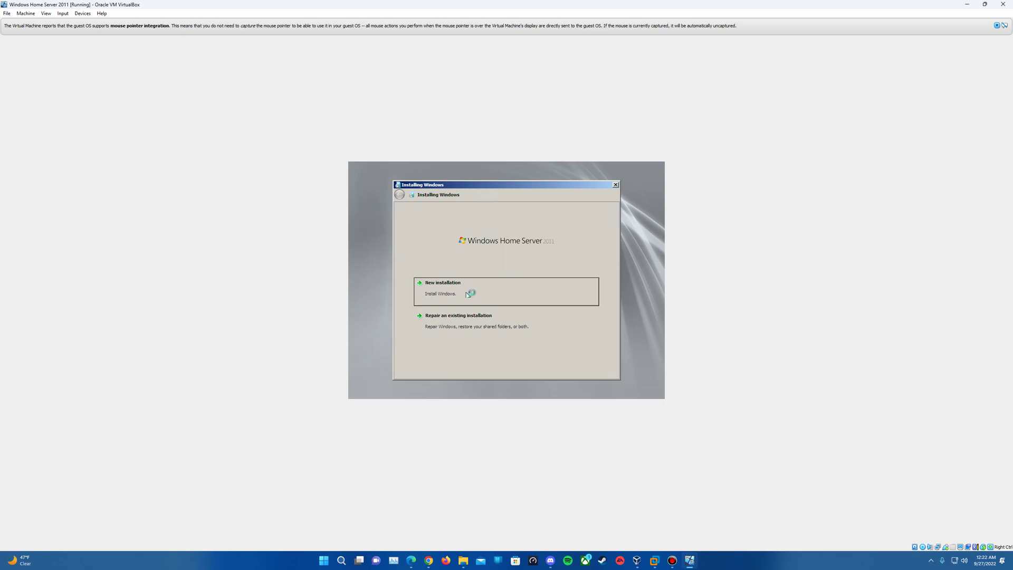
pyautogui.click(468, 288)
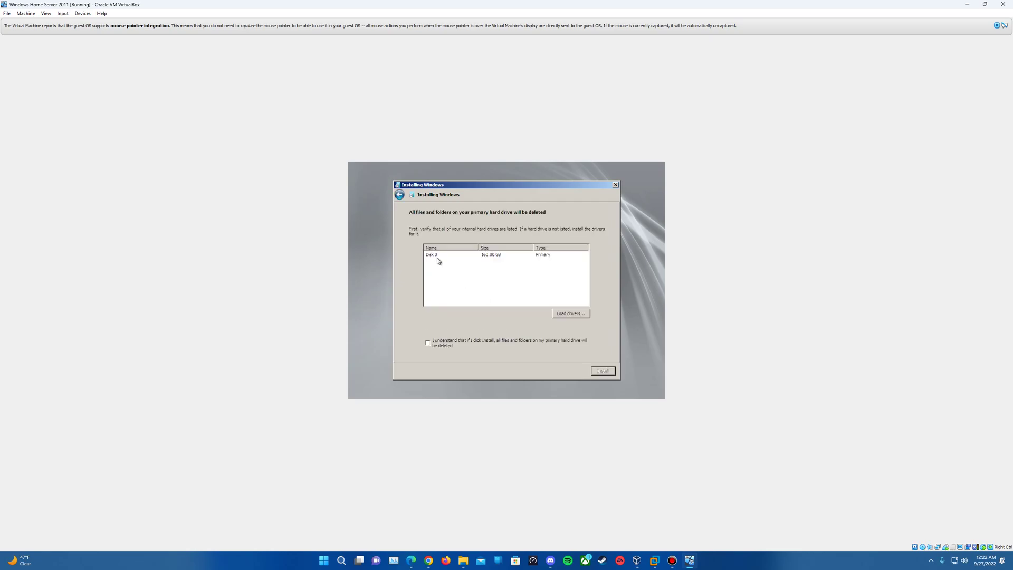
pyautogui.click(435, 256)
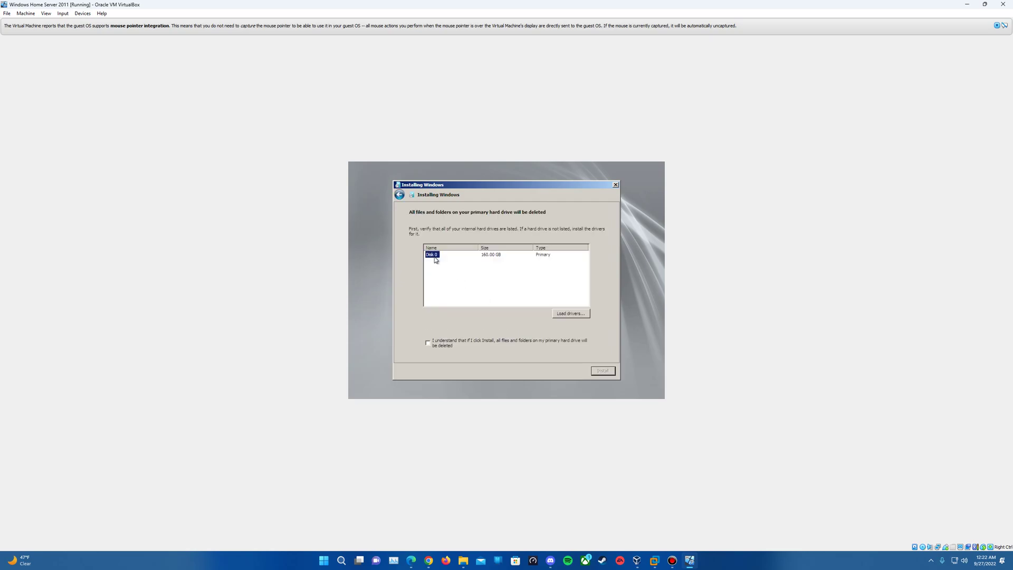
pyautogui.click(426, 344)
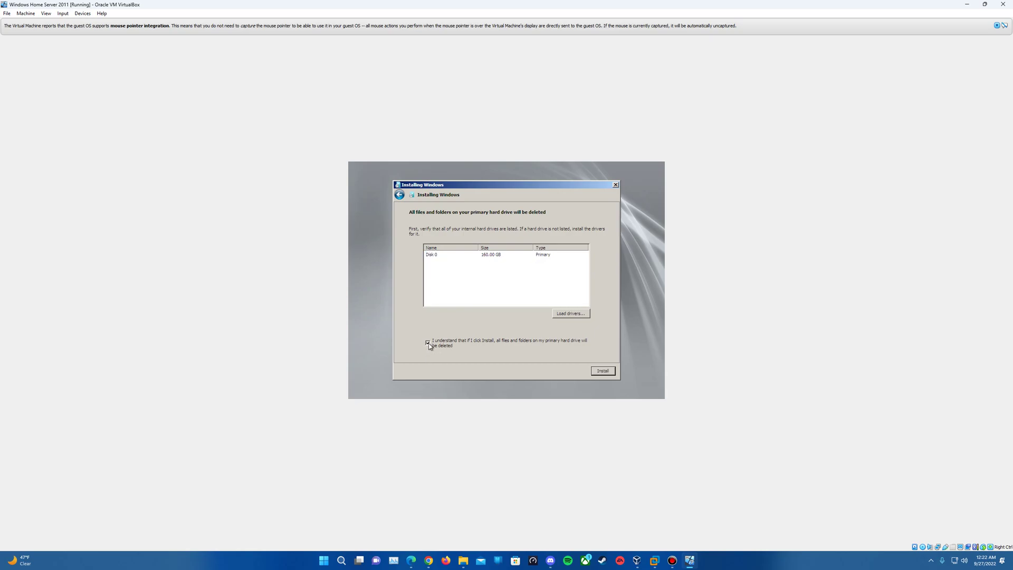
pyautogui.click(609, 371)
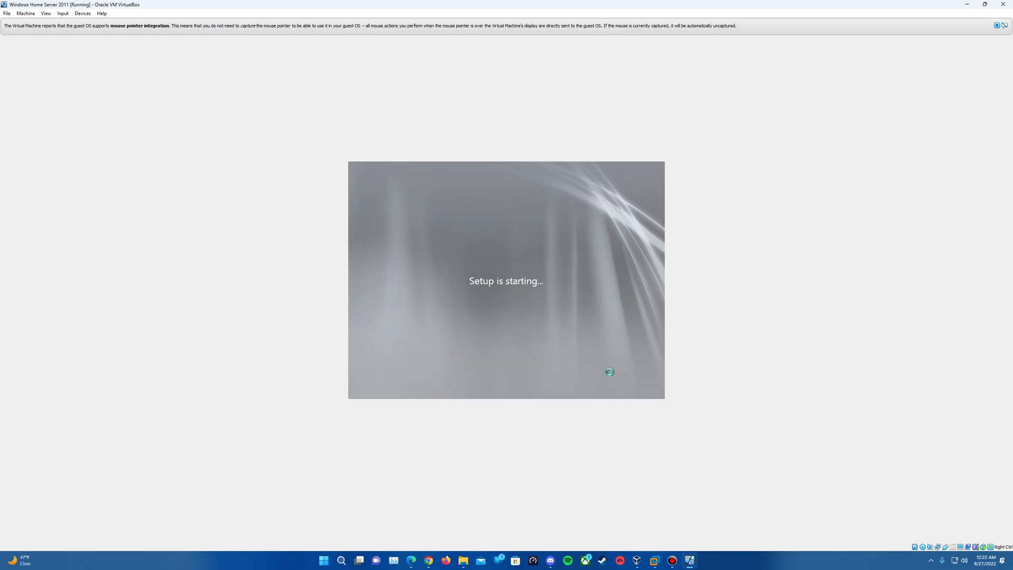
# Step: Dismiss the mouse pointer integration notices in the virtual machine window while setup runs and restarts
pyautogui.click(997, 25)
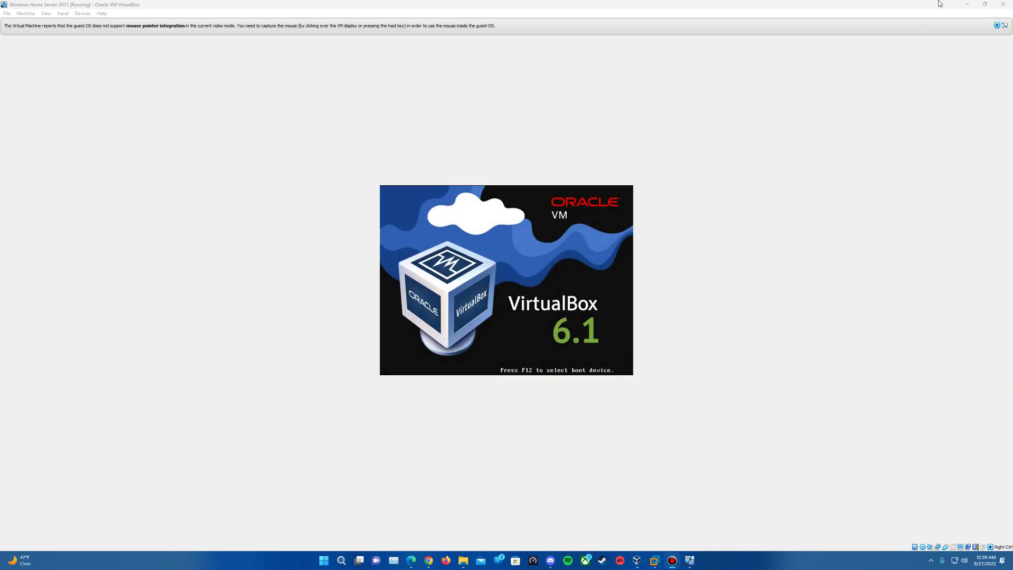
pyautogui.click(997, 26)
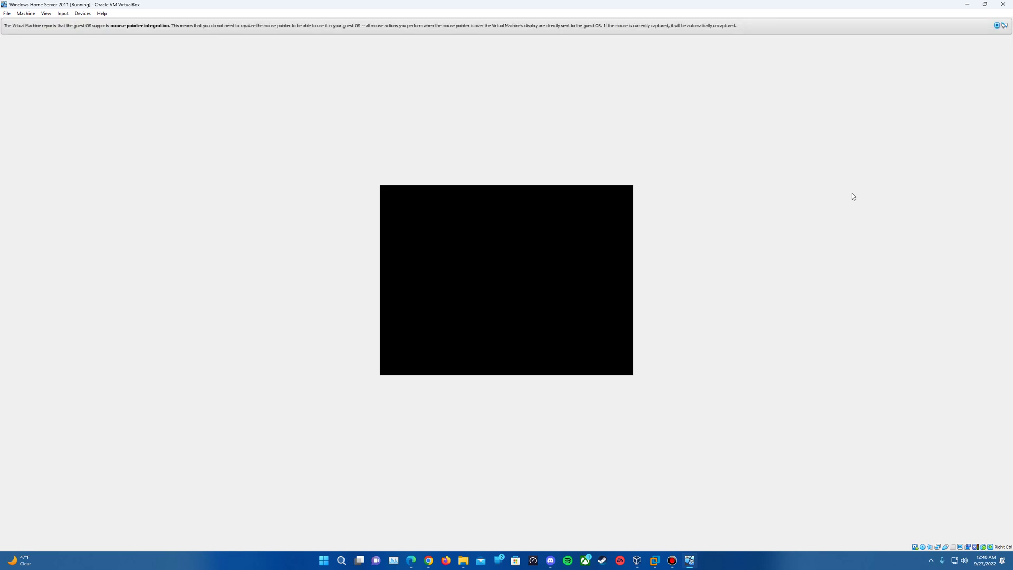
pyautogui.click(996, 25)
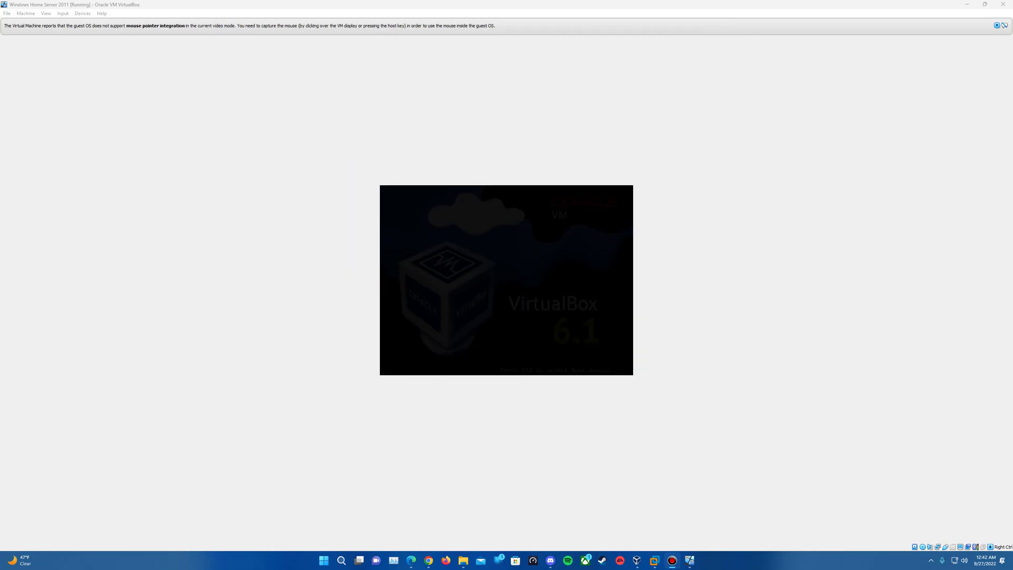
pyautogui.click(996, 25)
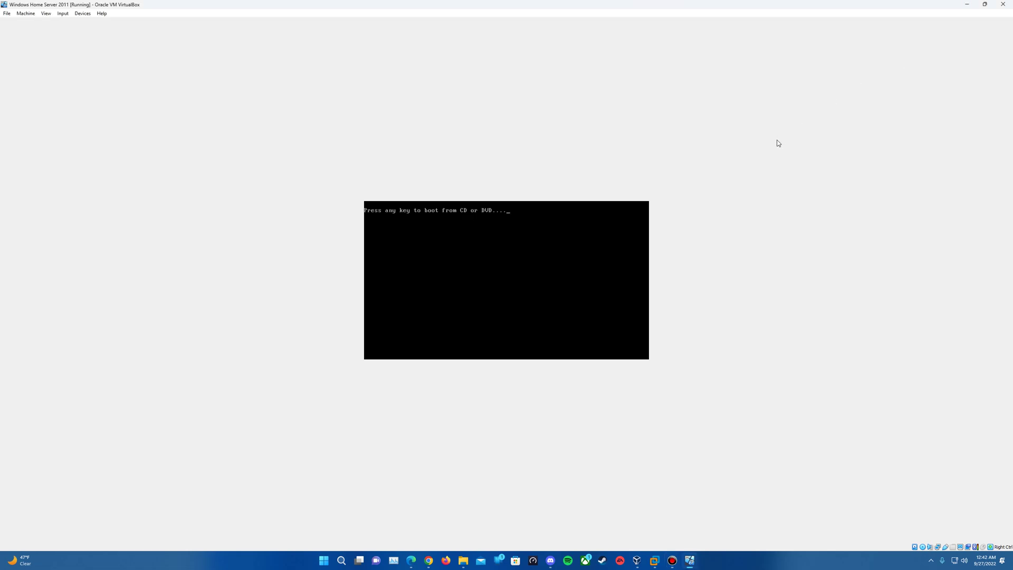